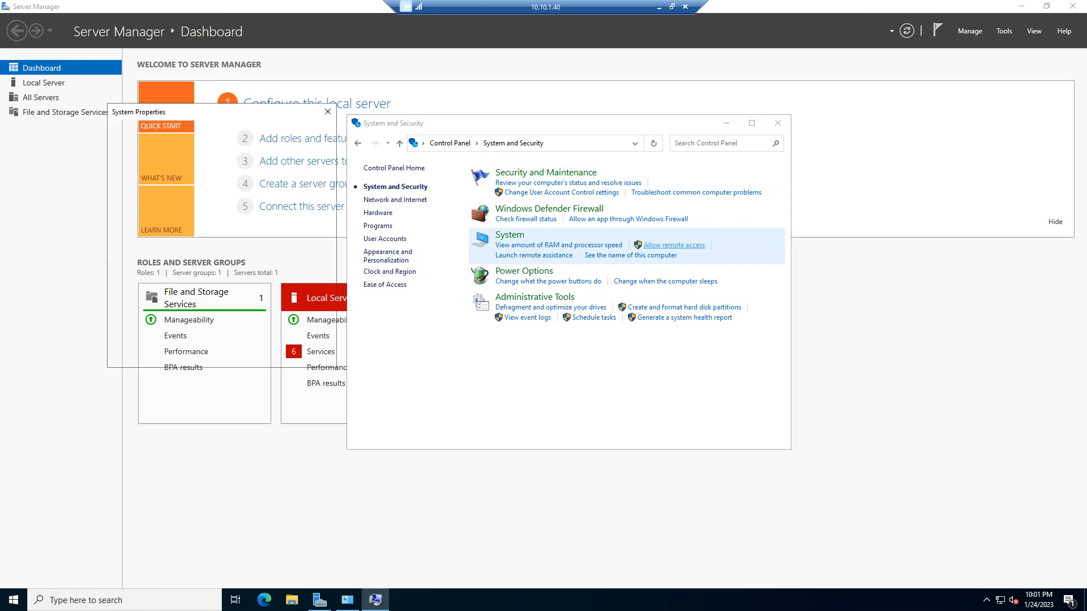
Rename the computer to TestDC22 in the system properties, keeping it in its workgroup
click(137, 132)
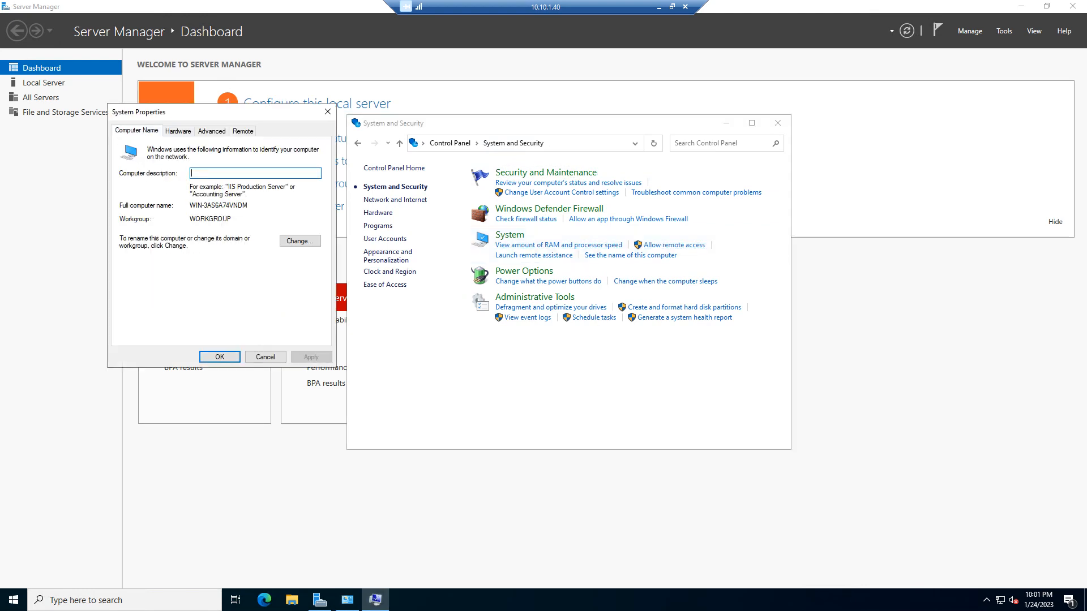
click(300, 241)
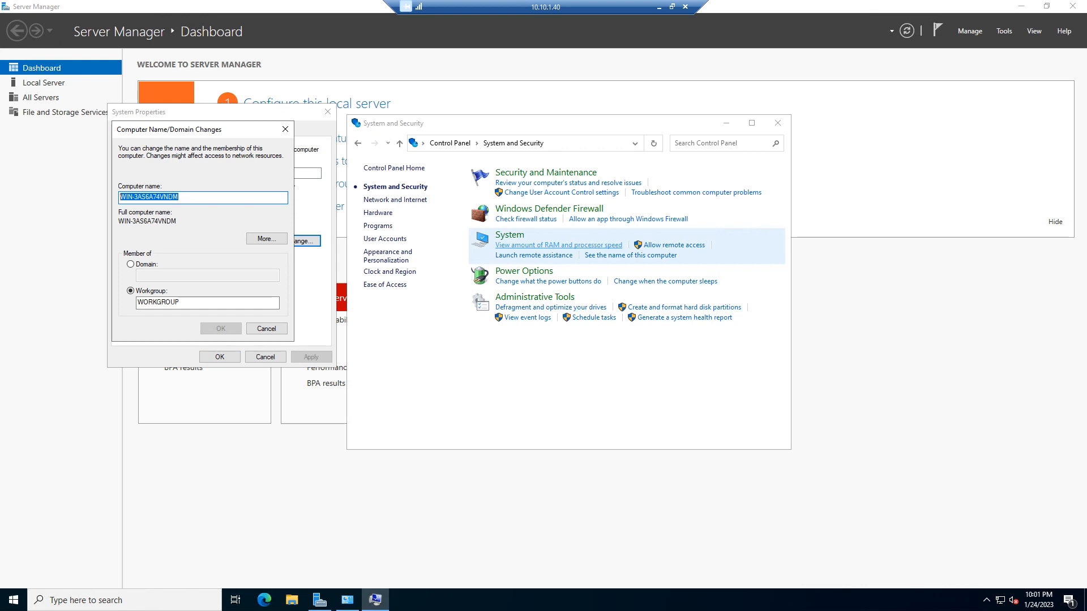
text(TestDC)
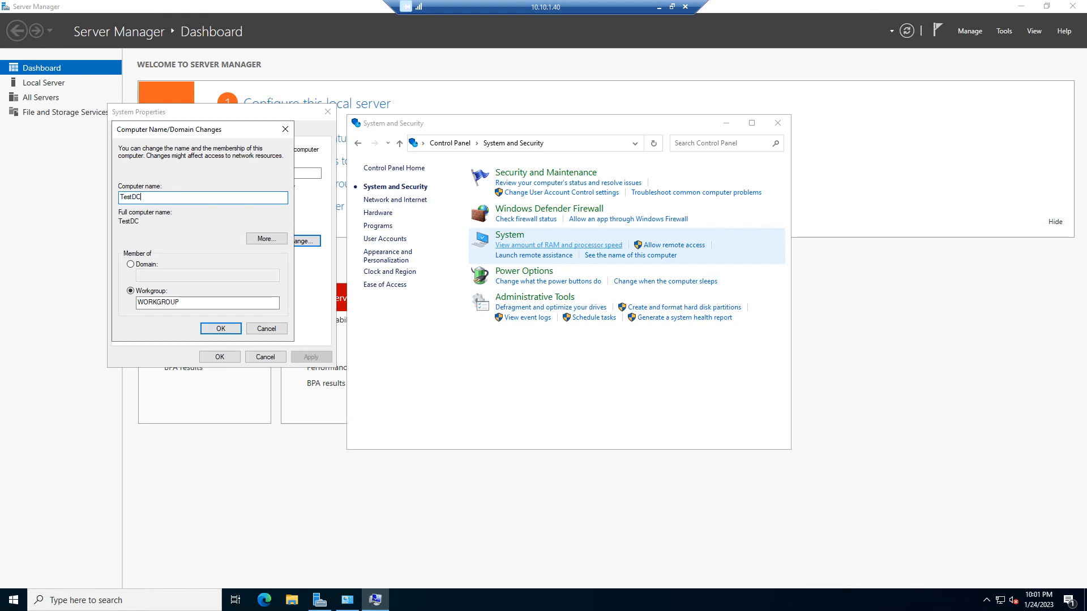
text(22)
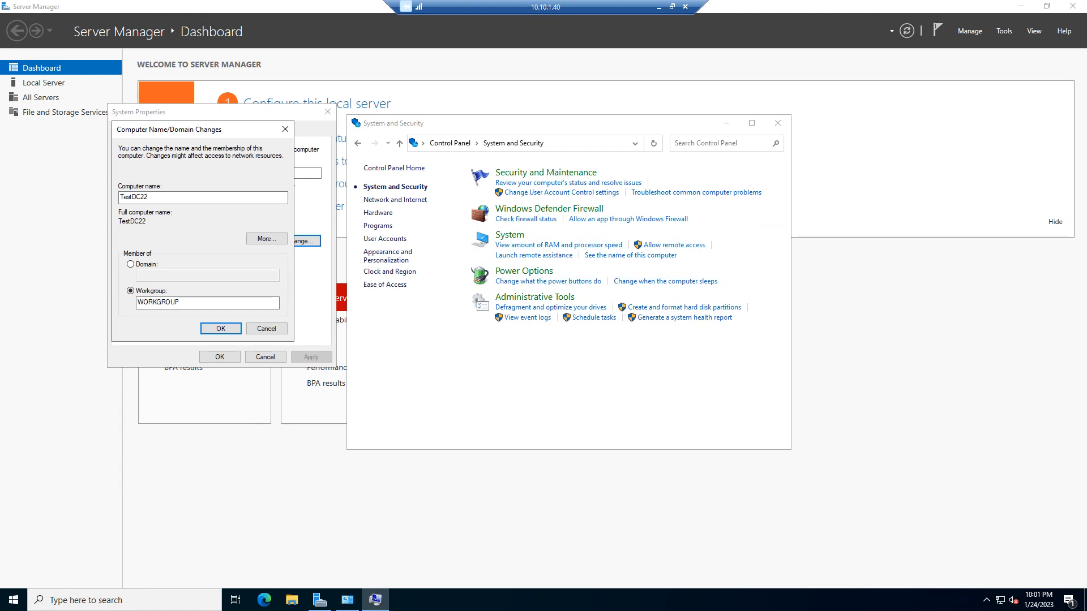
key(Return)
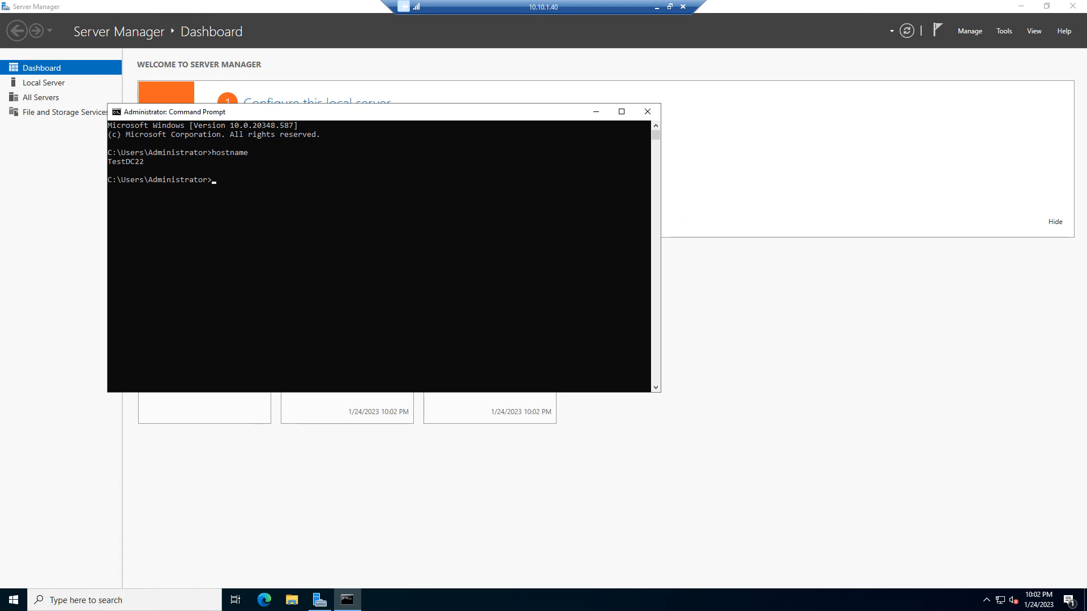
Close the Command Prompt and start adding roles and features as a role-based installation on server TestDC22
key(alt+F4)
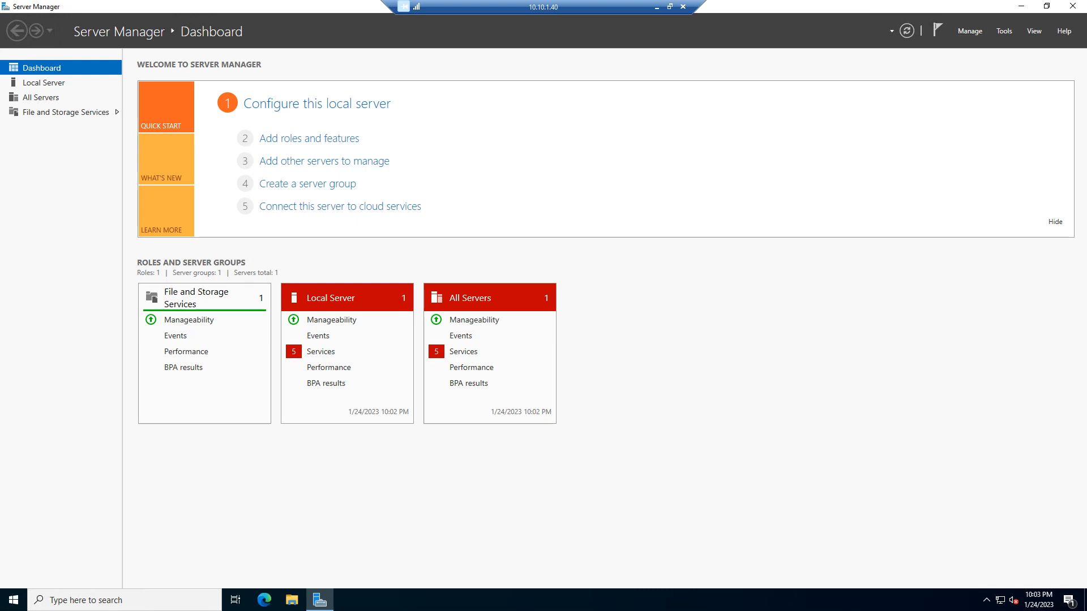
click(970, 31)
click(991, 46)
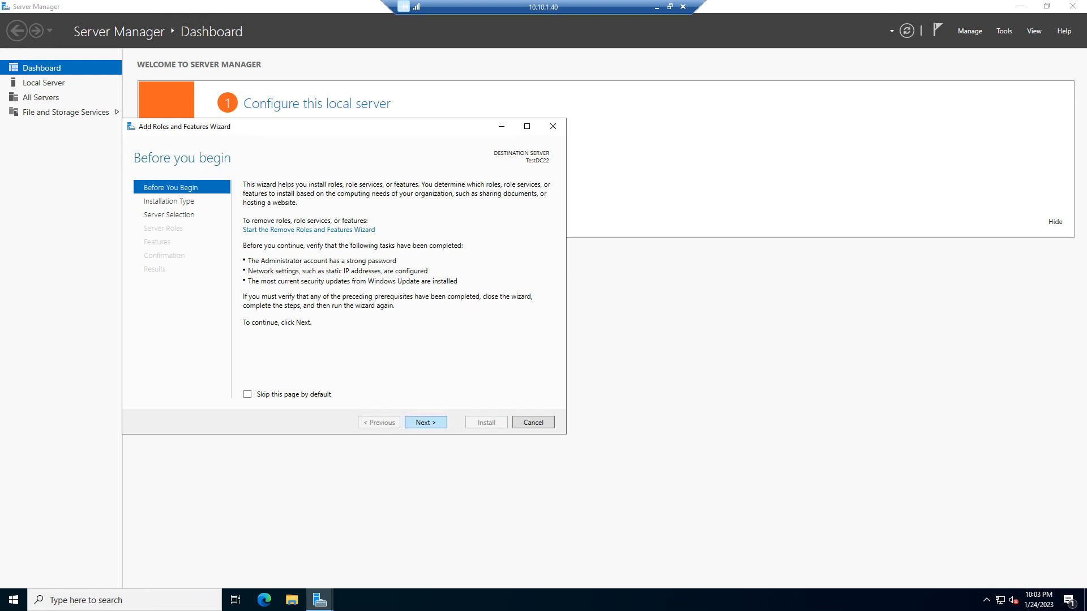
click(426, 423)
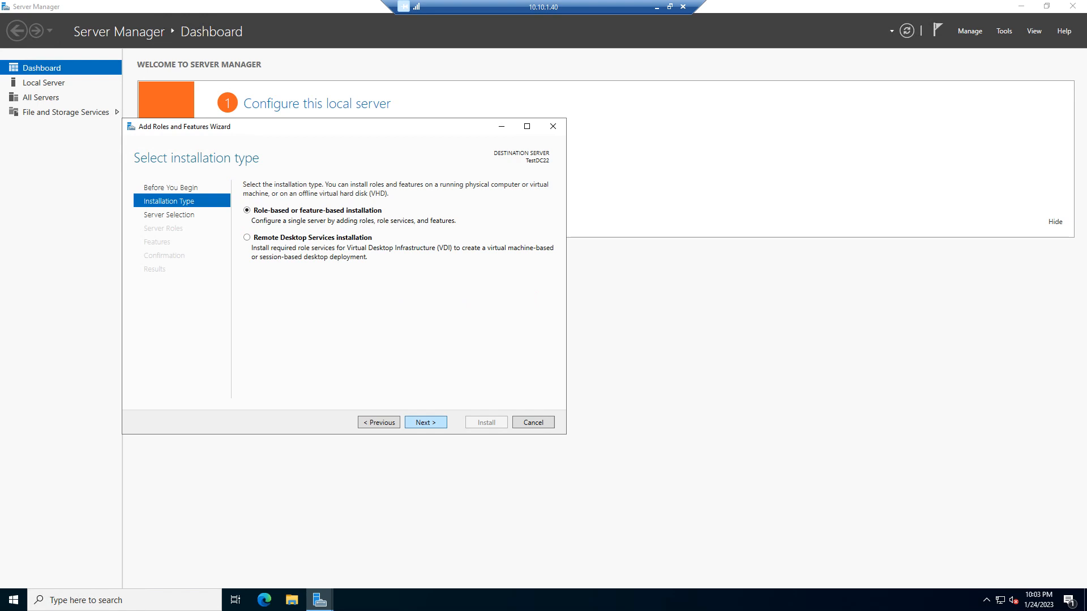
click(426, 423)
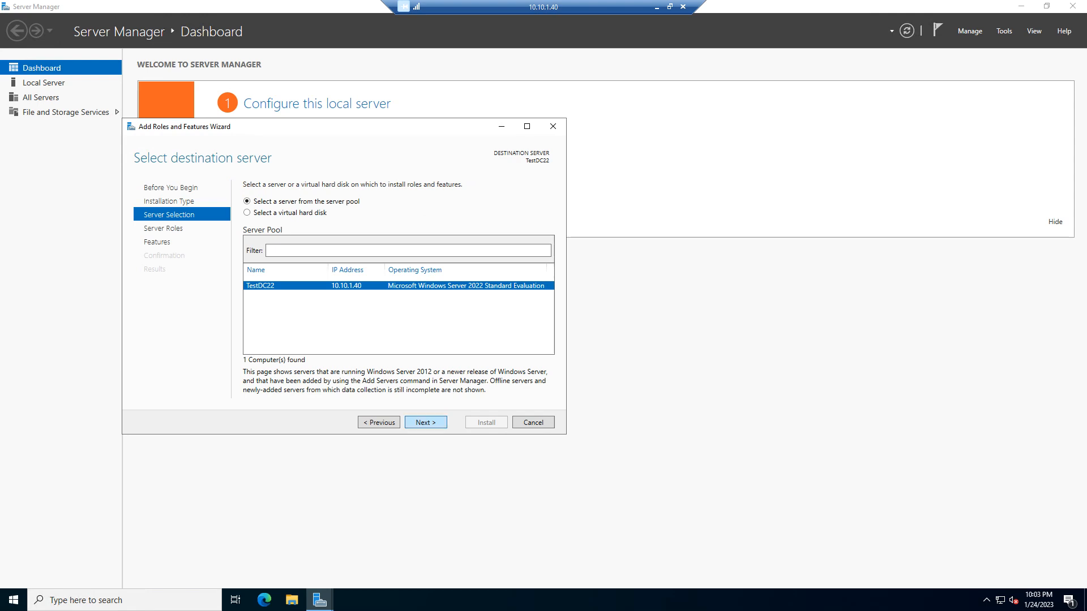
key(Return)
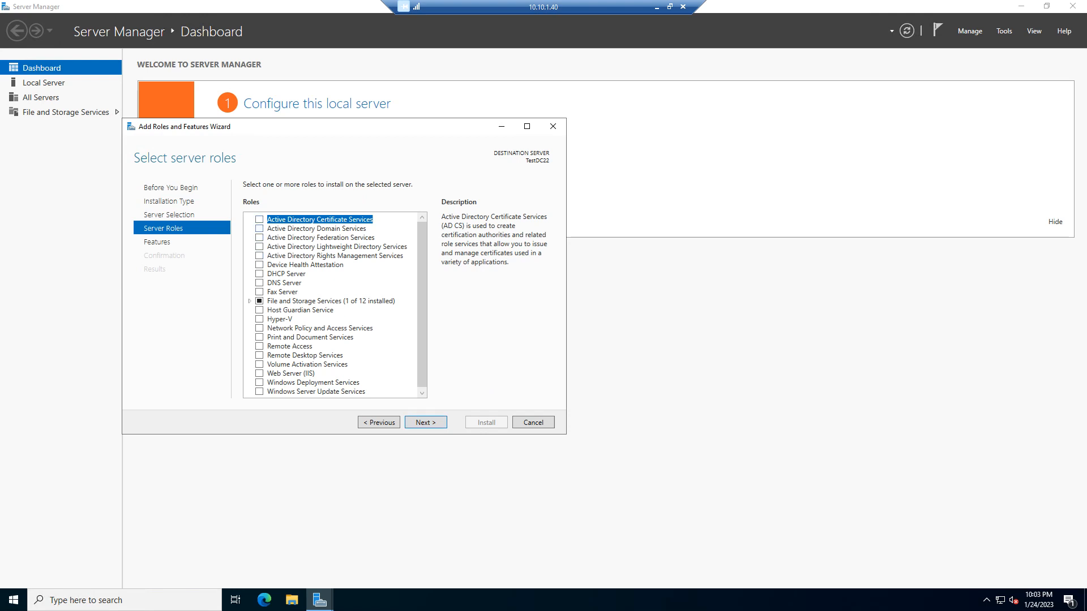
Select the Active Directory Domain Services role and add its required features, including the management tools
key(Down)
key(space)
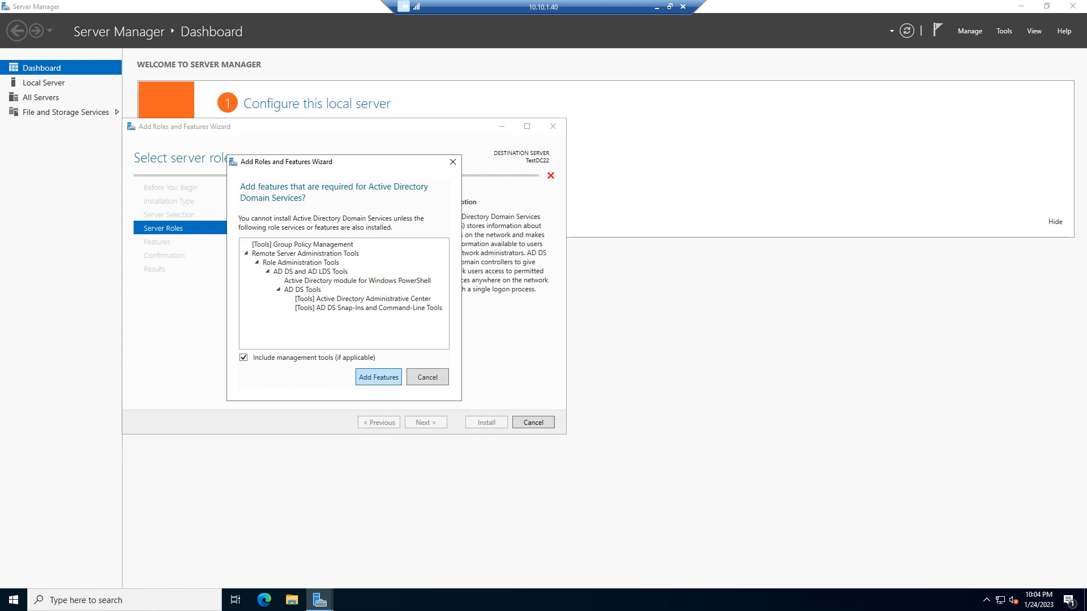
key(Return)
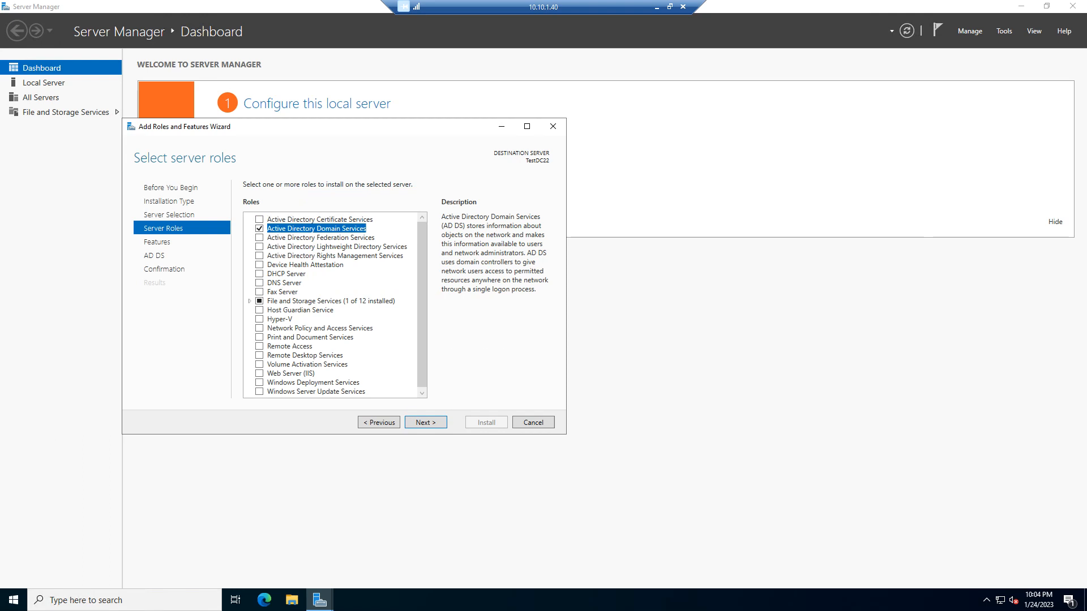
key(Return)
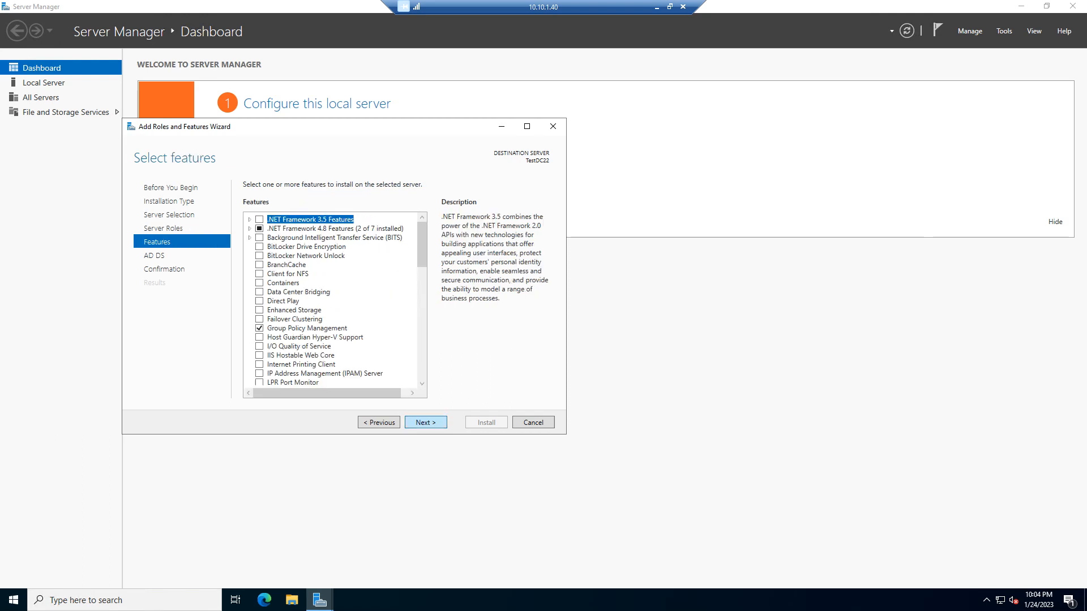
Look through the feature list, keep the preselected features, and install the Active Directory Domain Services role
scroll(334, 300, down, 15)
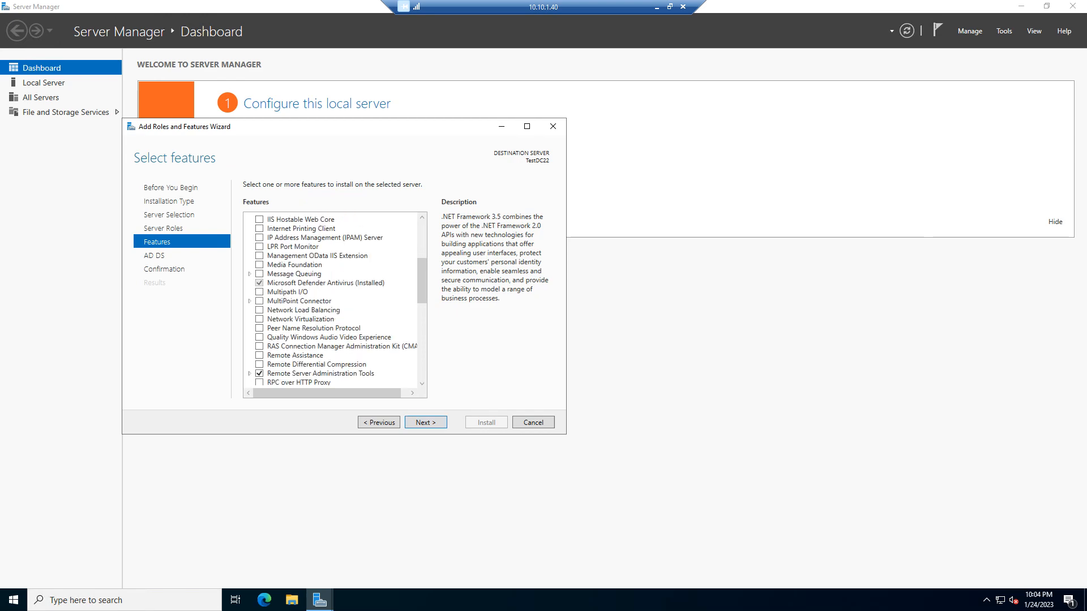
scroll(334, 300, down, 3)
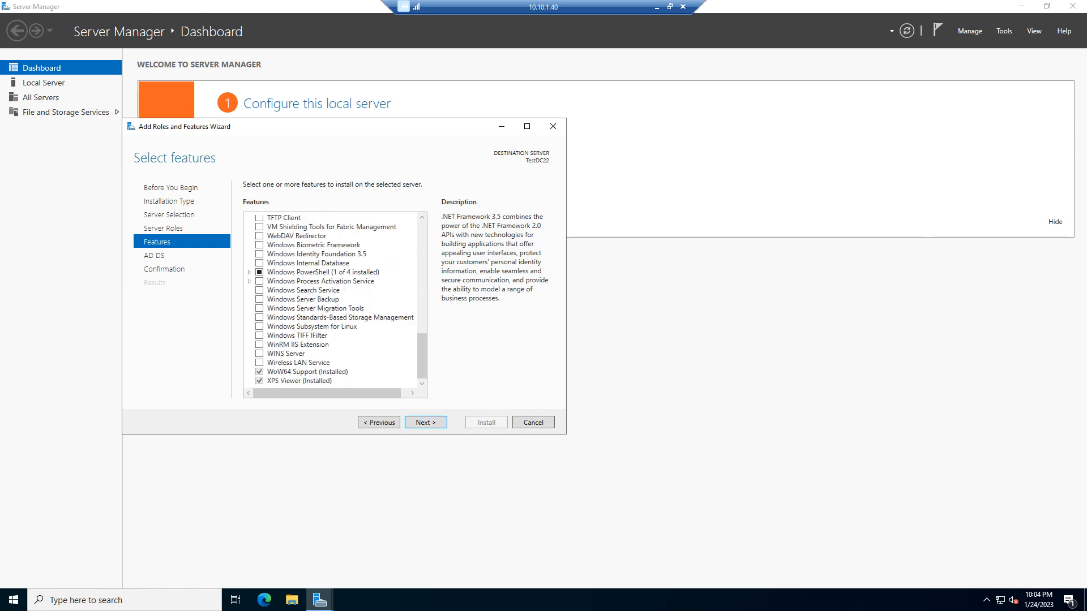
scroll(334, 300, up, 12)
scroll(334, 300, up, 2)
key(Return)
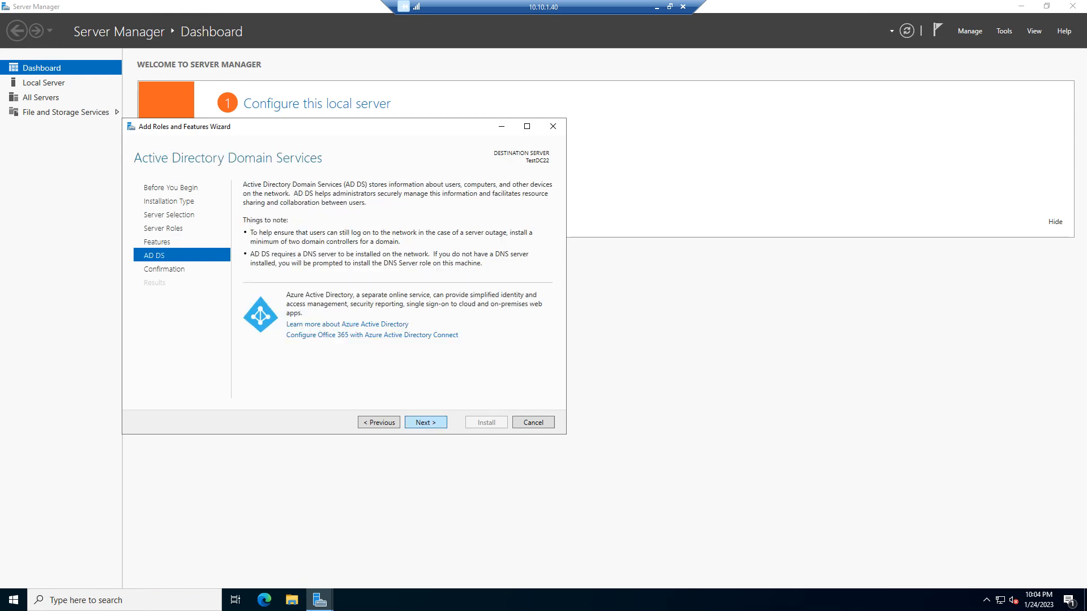
key(Return)
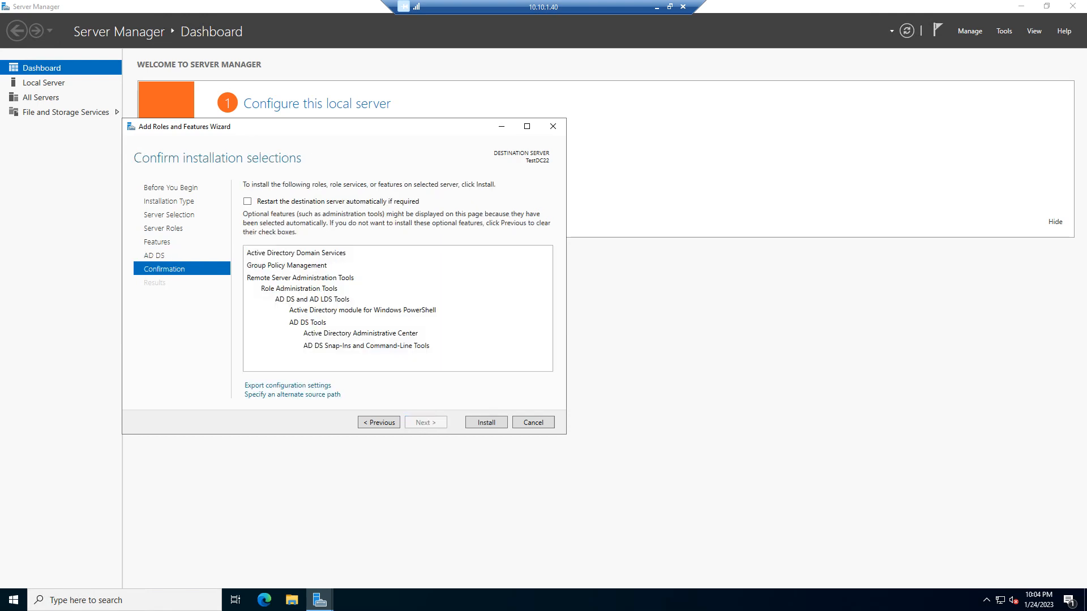
key(Return)
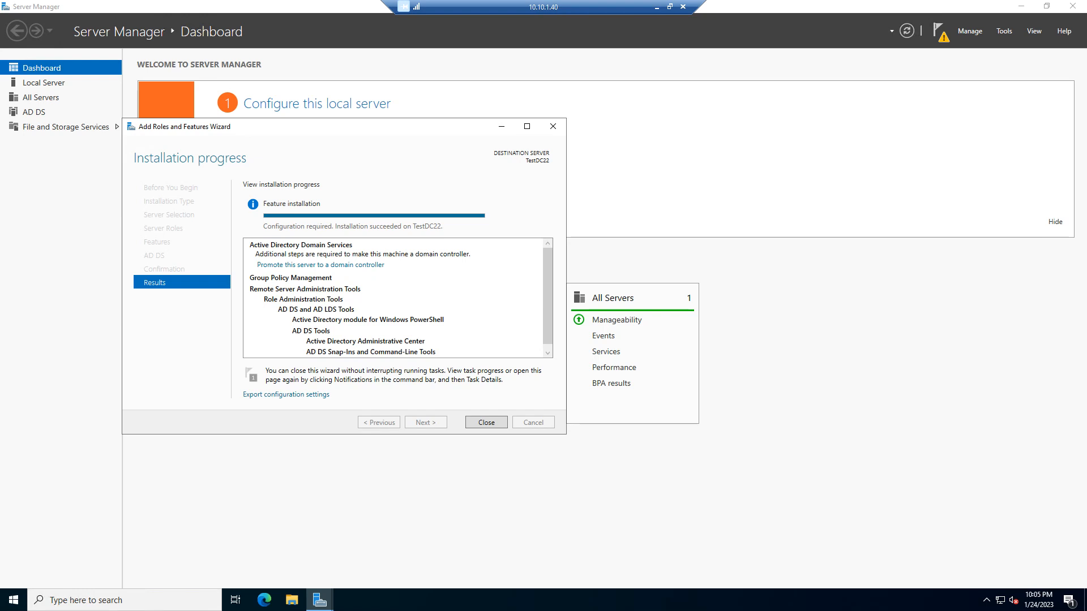
Begin promoting the server to a domain controller in a new forest with root domain name dev.limitspassed.local
click(320, 265)
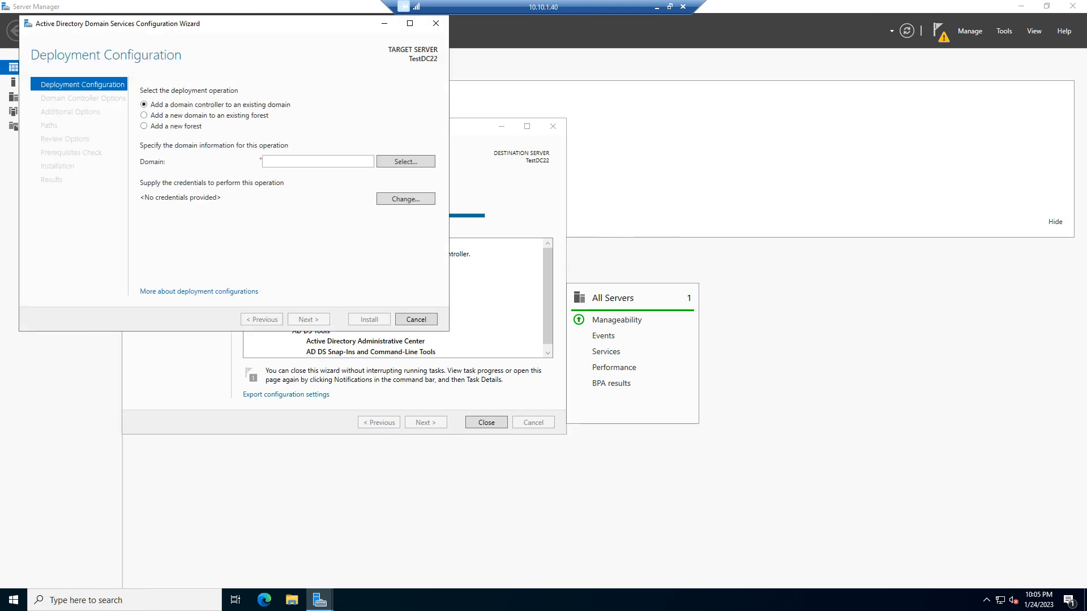
click(318, 162)
click(144, 127)
click(318, 162)
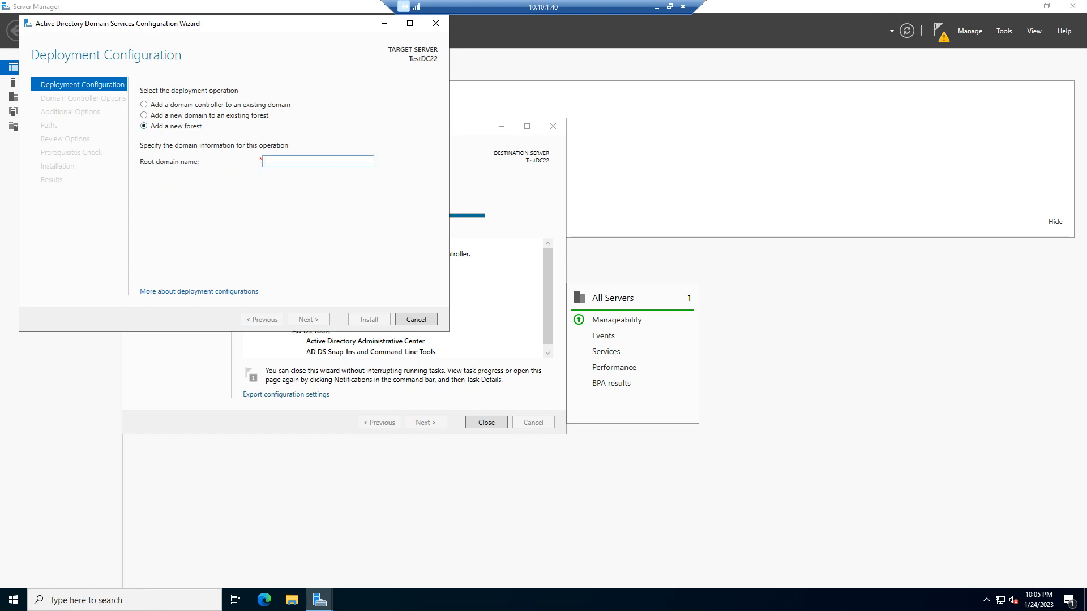
text(limitspassed)
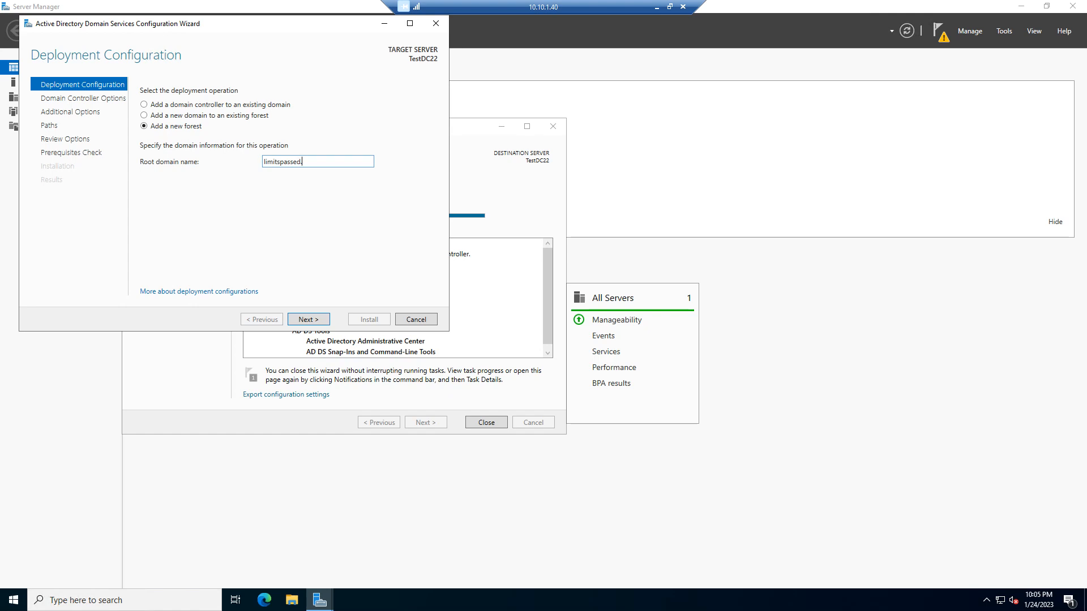
text(.t)
key(BackSpace)
text(local)
key(Home)
text(dev.)
key(Return)
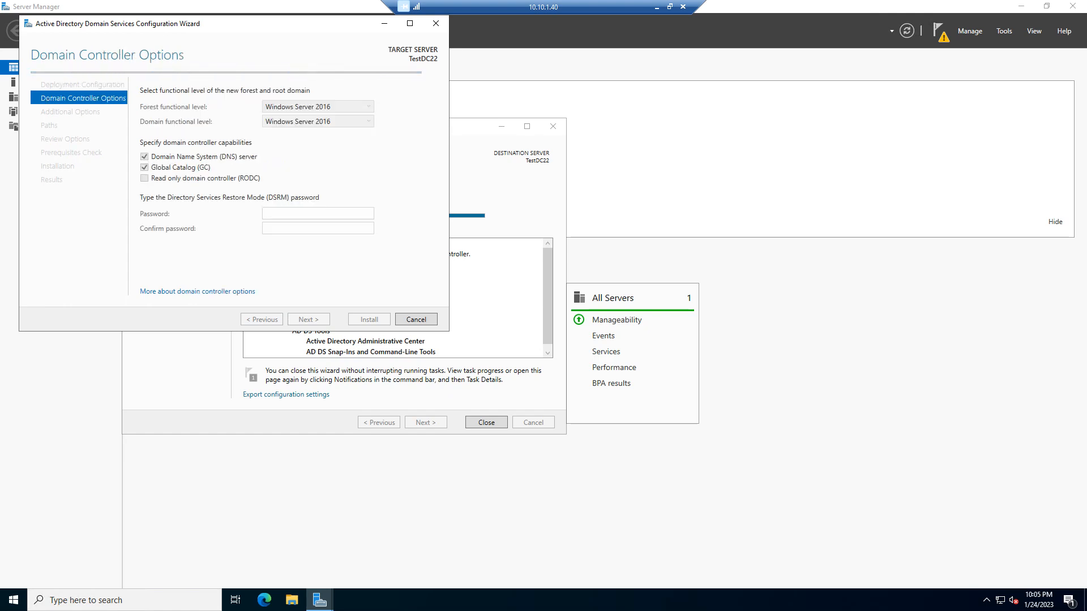
Keep the Windows Server 2016 functional levels and enter and confirm the Directory Services Restore Mode password
click(340, 107)
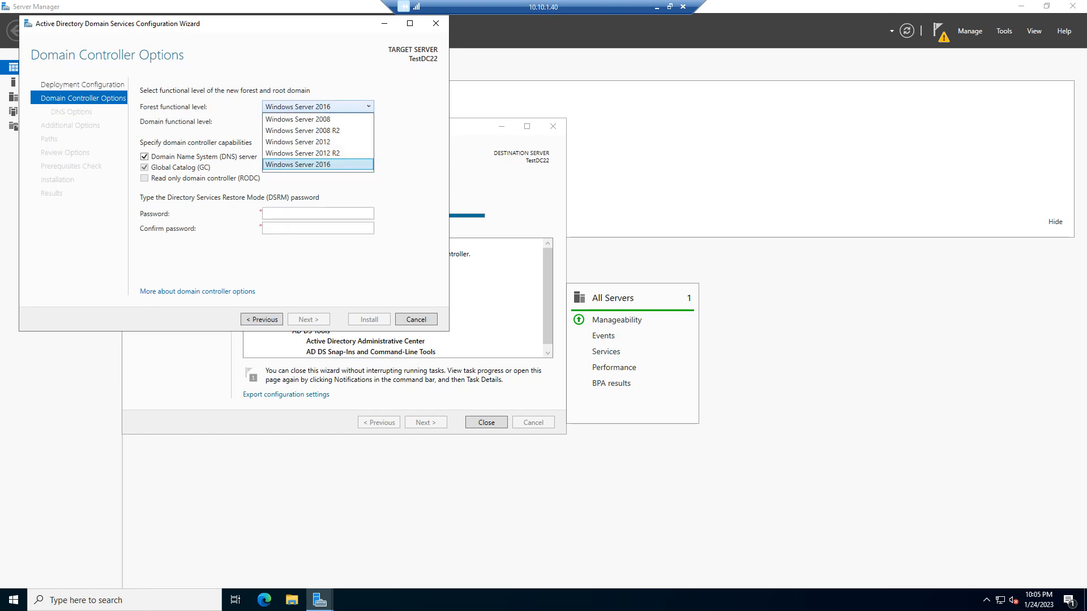
click(339, 107)
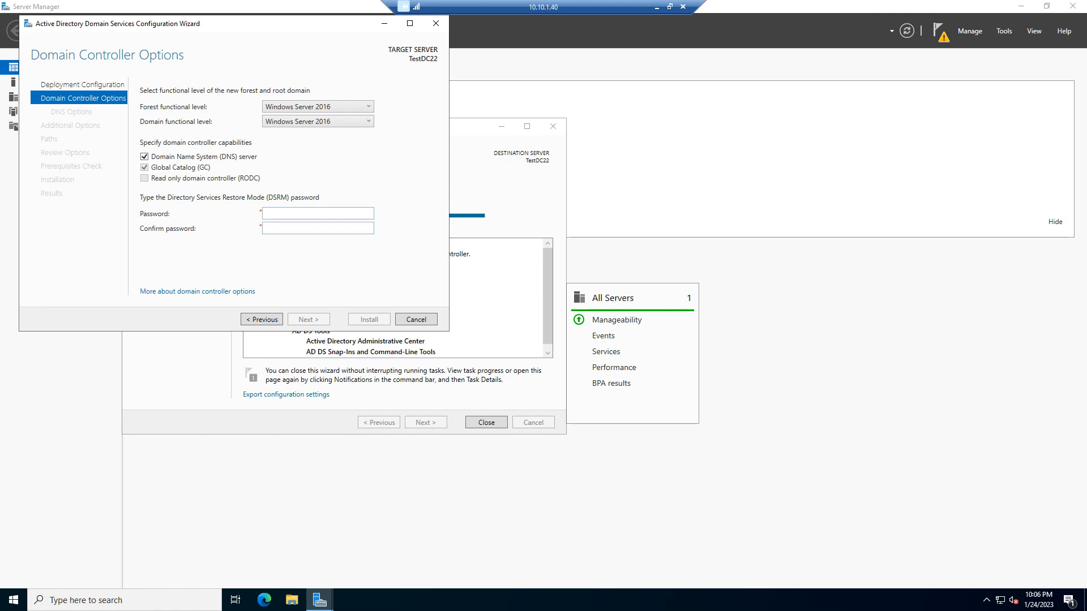
click(328, 215)
text(•••)
text(•••)
key(Tab)
text(•••••••••)
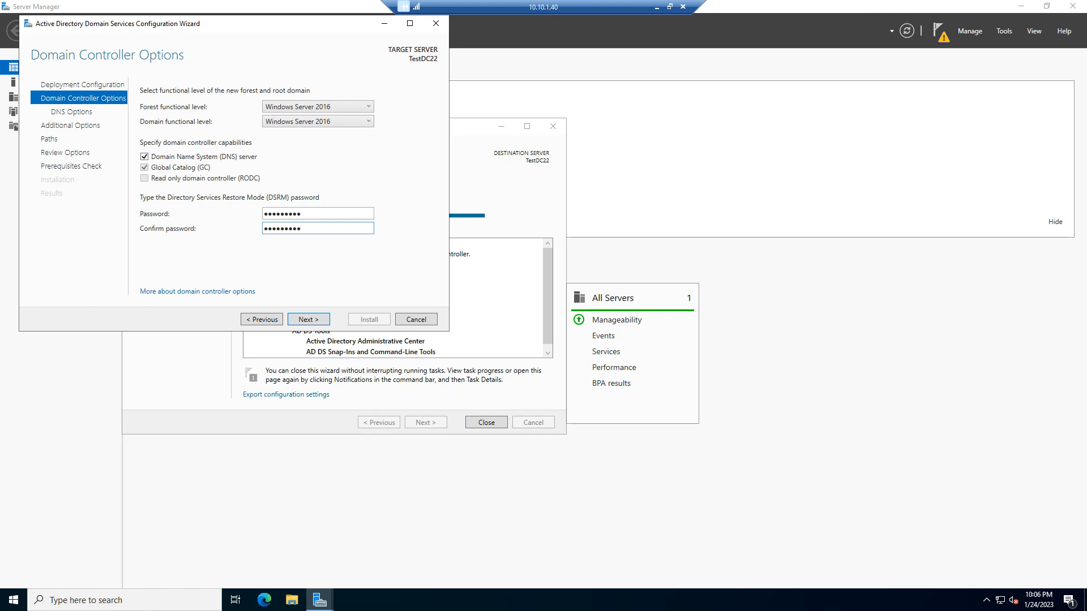
key(Return)
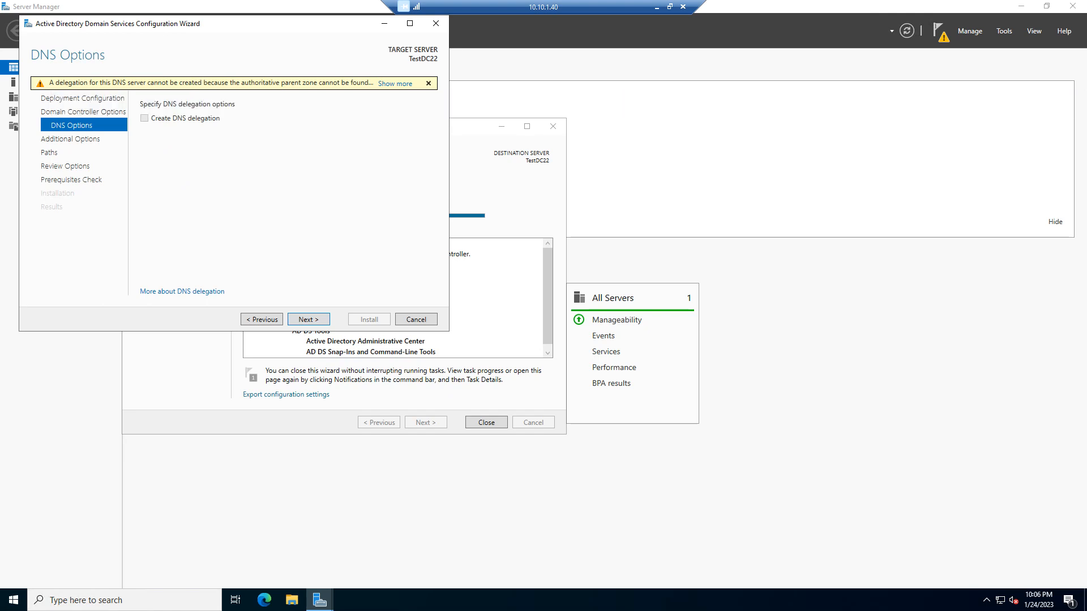
Leave DNS delegation off and set the NetBIOS domain name to LPD
key(Return)
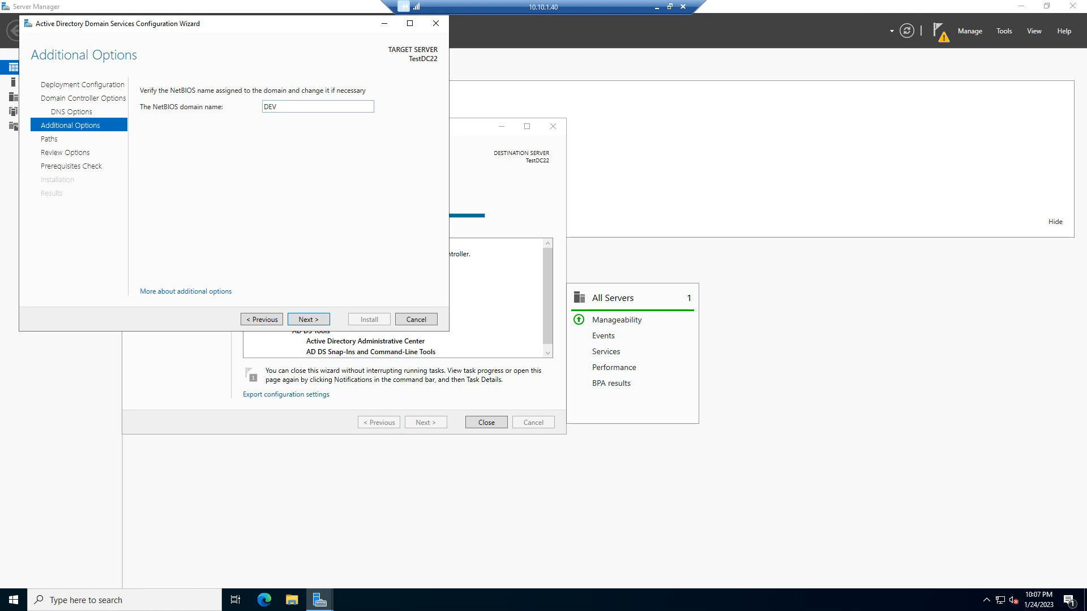
double_click(270, 107)
text(LPD)
key(Return)
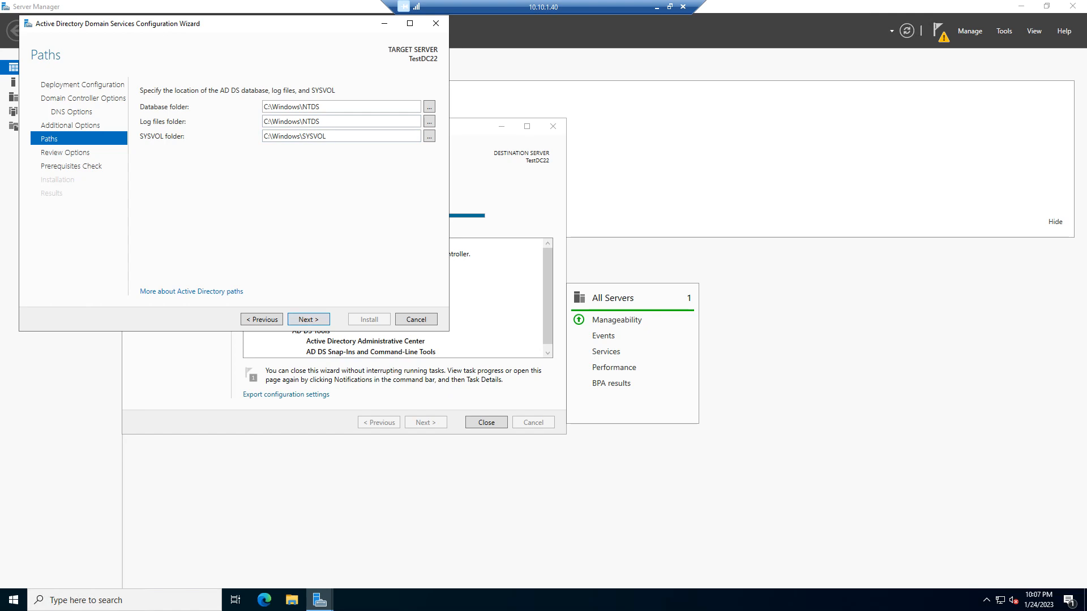
Accept the default database, log and SYSVOL folders, review the selected options, and run the prerequisites check
click(308, 319)
scroll(283, 167, down, 5)
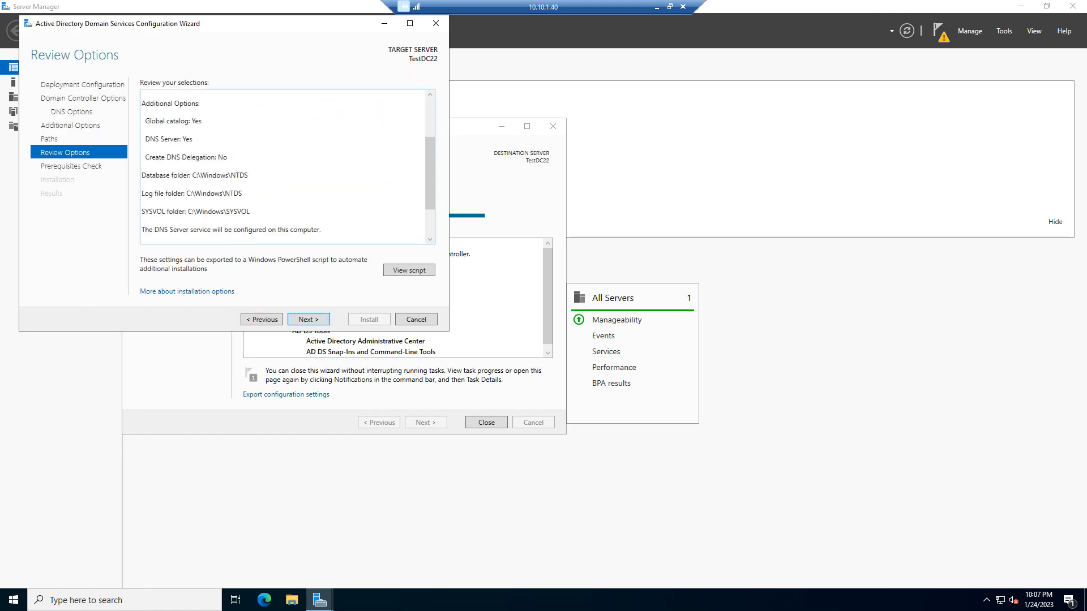
scroll(283, 167, up, 5)
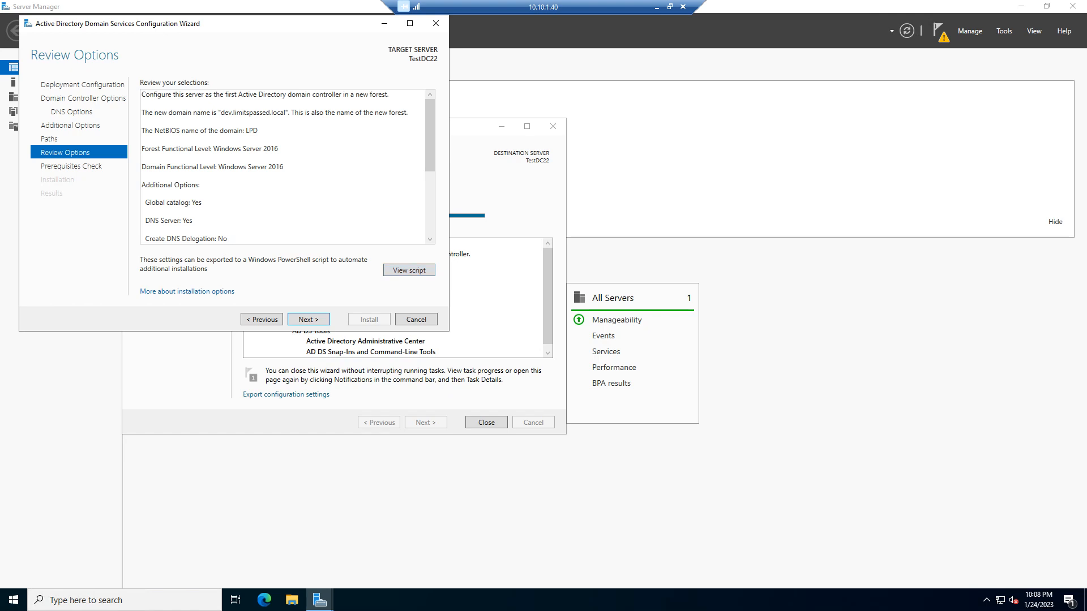
key(Return)
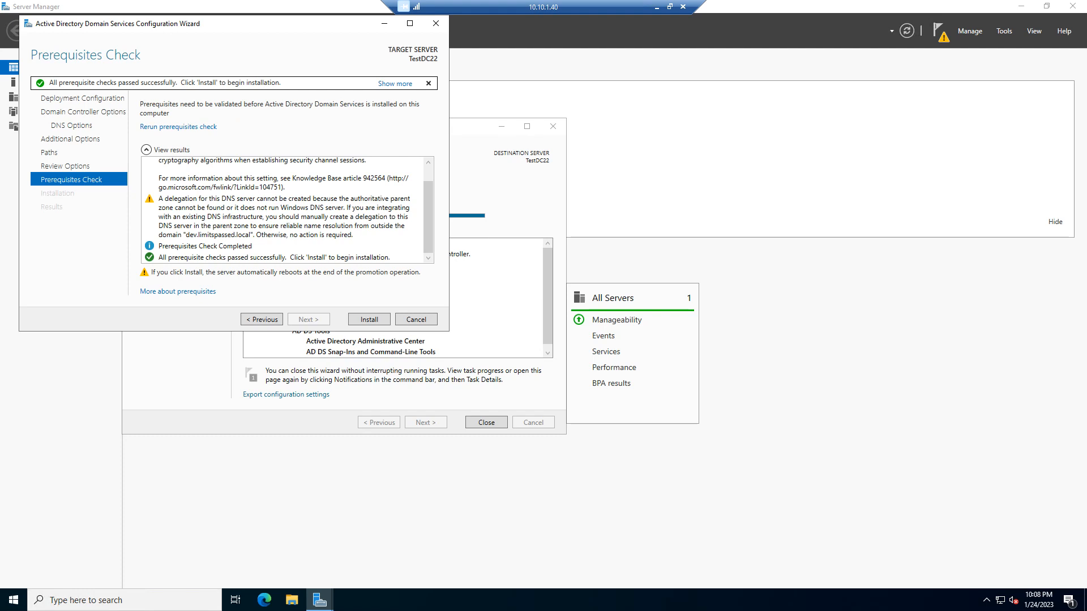
Review the cryptography and DNS delegation warnings in the prerequisites results, and install the domain controller
click(282, 217)
click(283, 179)
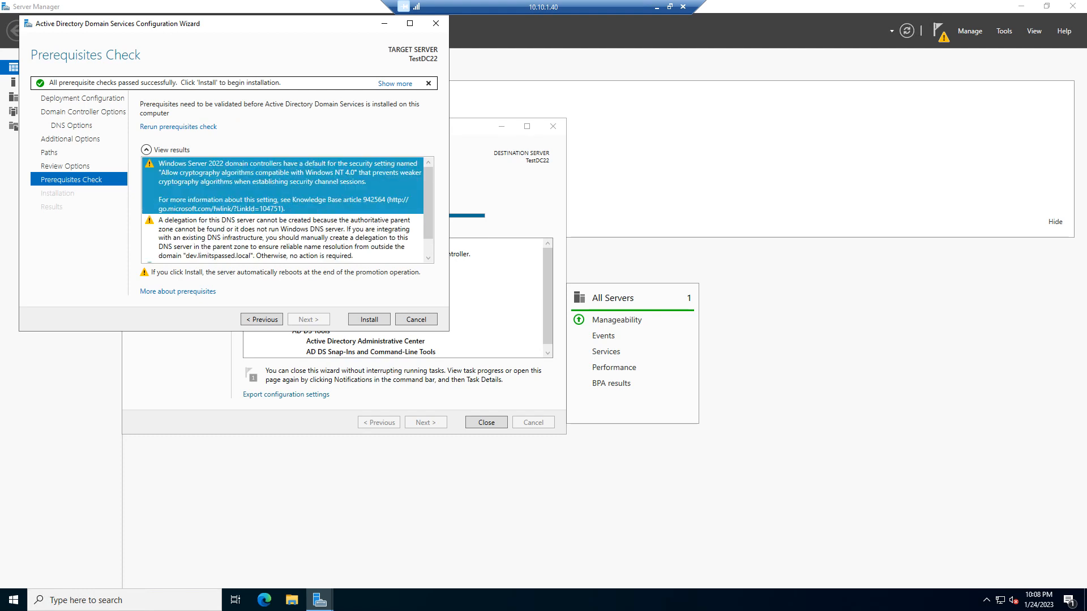
click(282, 238)
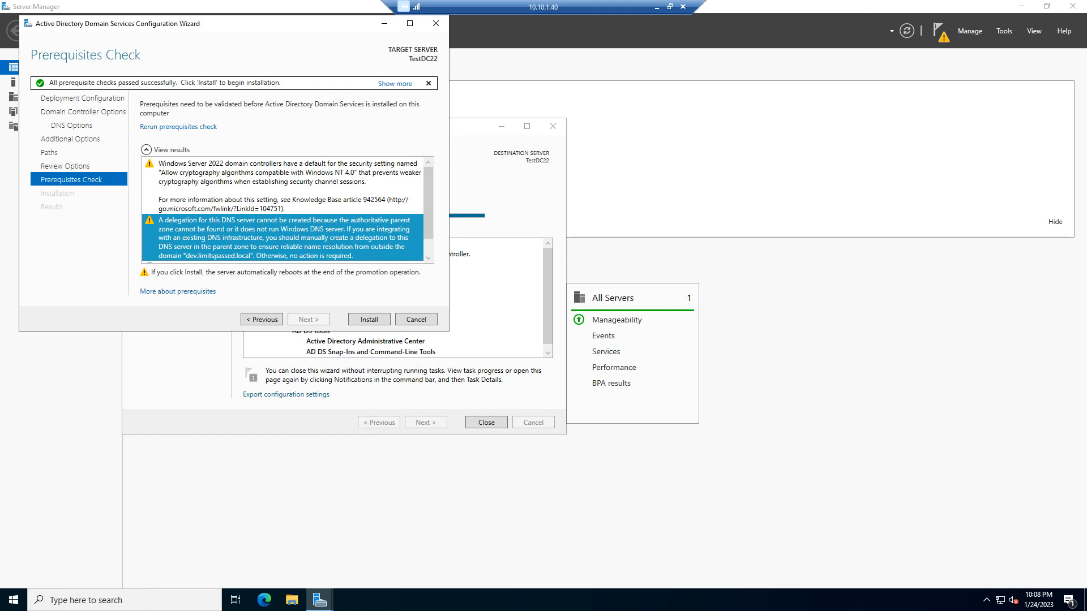
scroll(287, 210, down, 1)
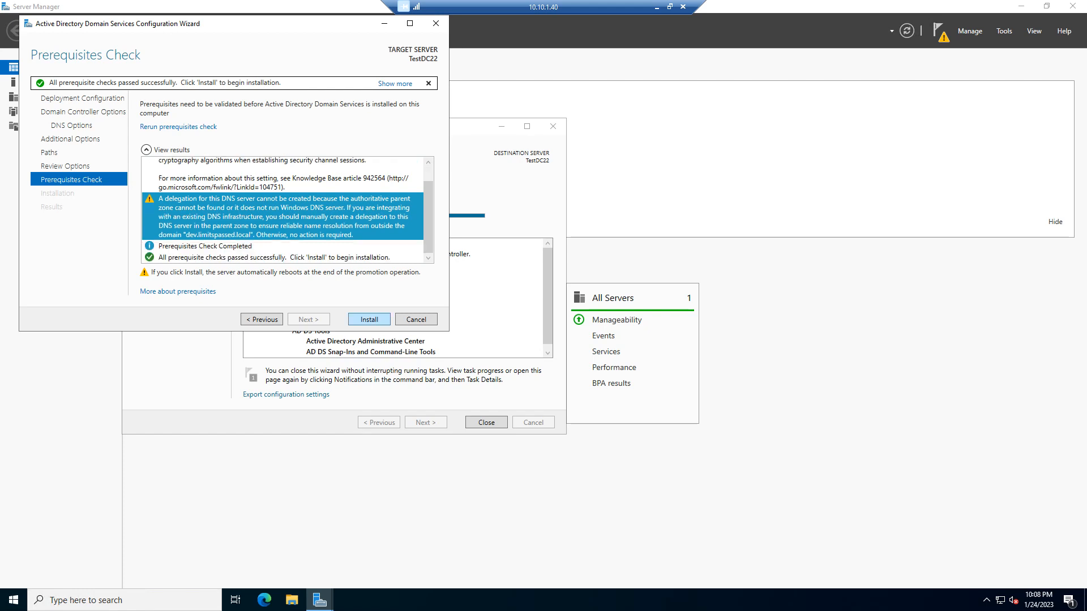
click(370, 319)
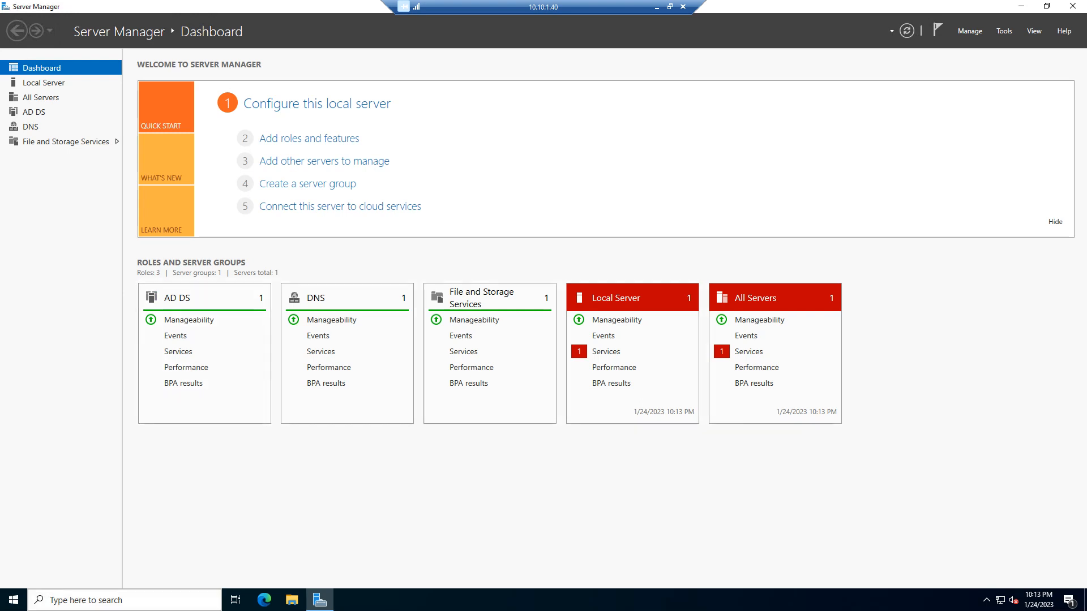
Open Active Directory Users and Computers through a search for "act" and reposition its window
click(125, 600)
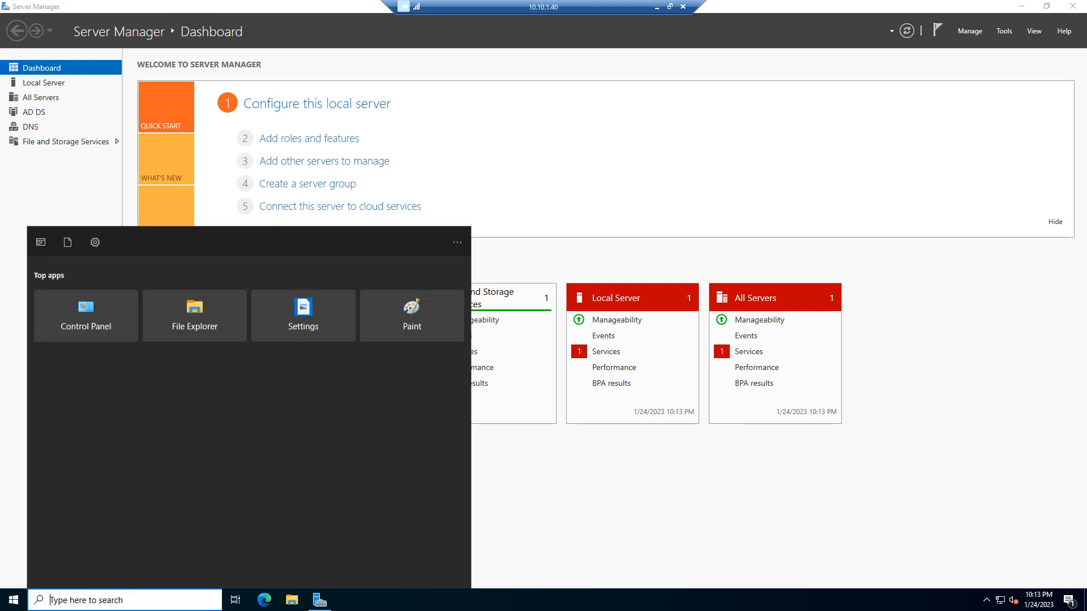
text(act)
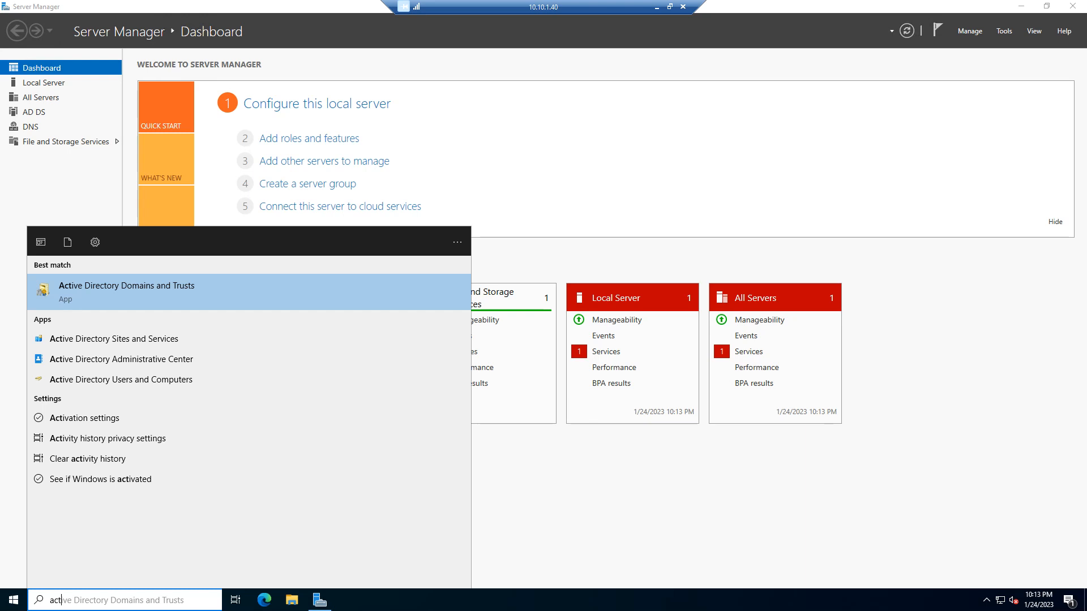
click(121, 379)
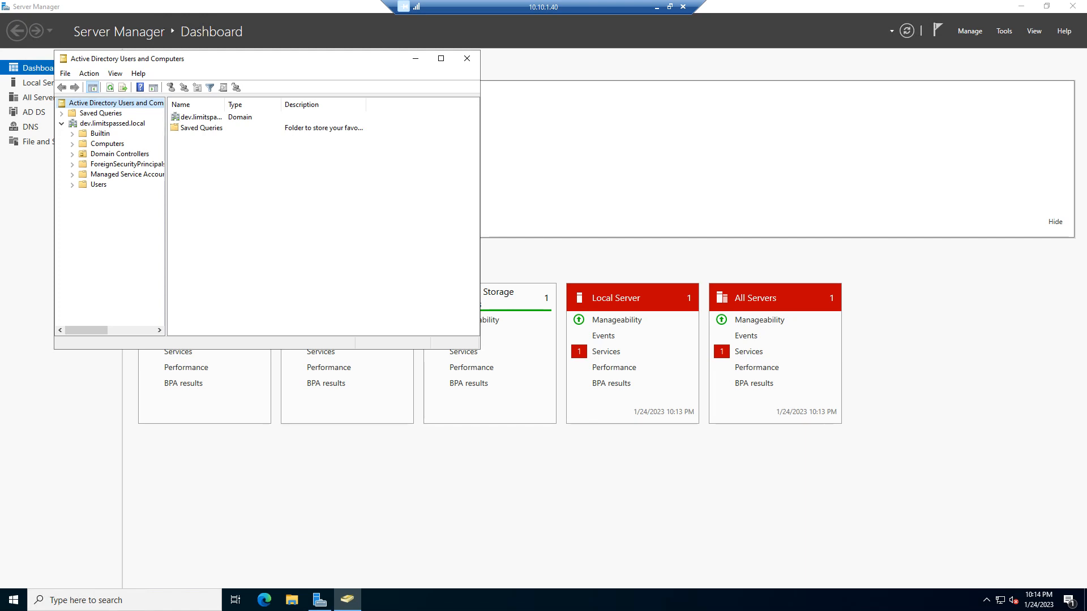
drag(255, 59, 726, 168)
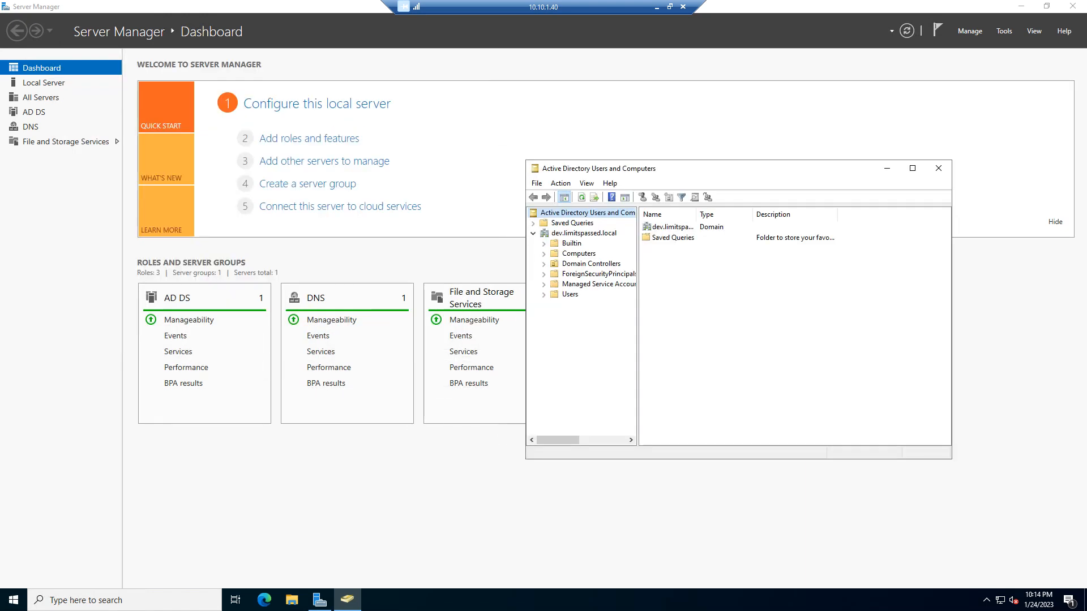